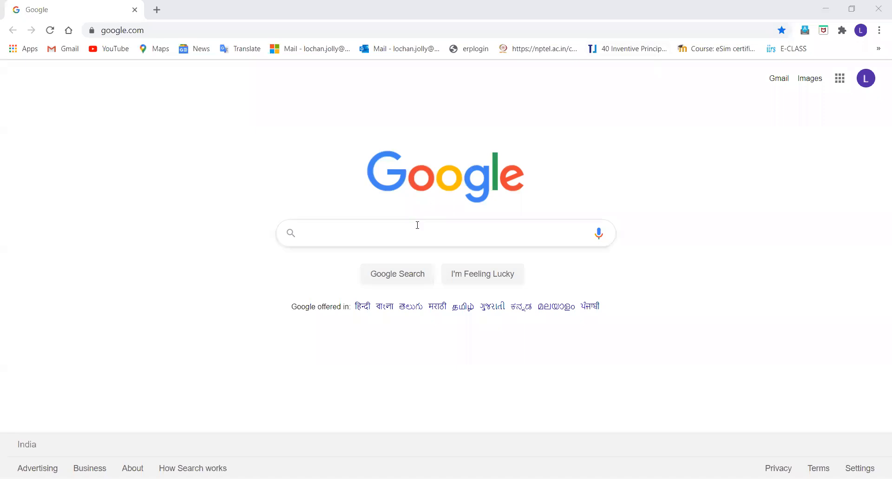
Find Quizizz through a Google search and open its instructor dashboard.
{"action": "left_click", "coordinate": [416, 228]}
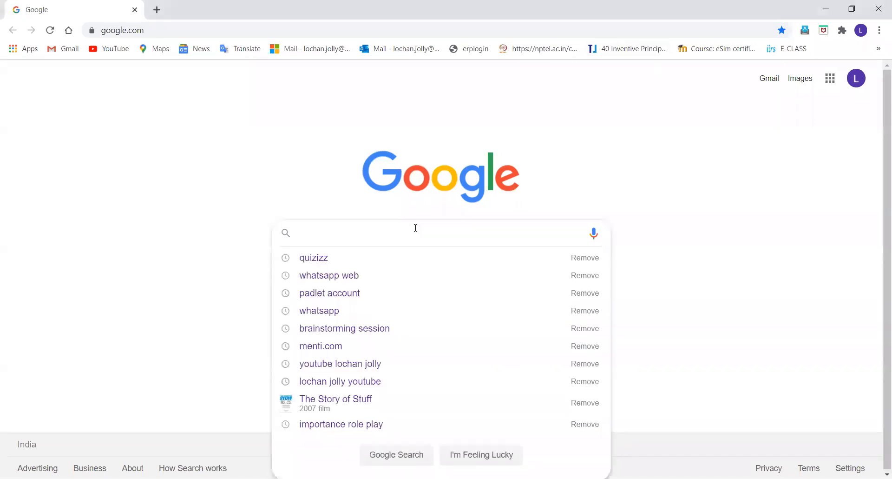
{"action": "type", "text": "quizizz"}
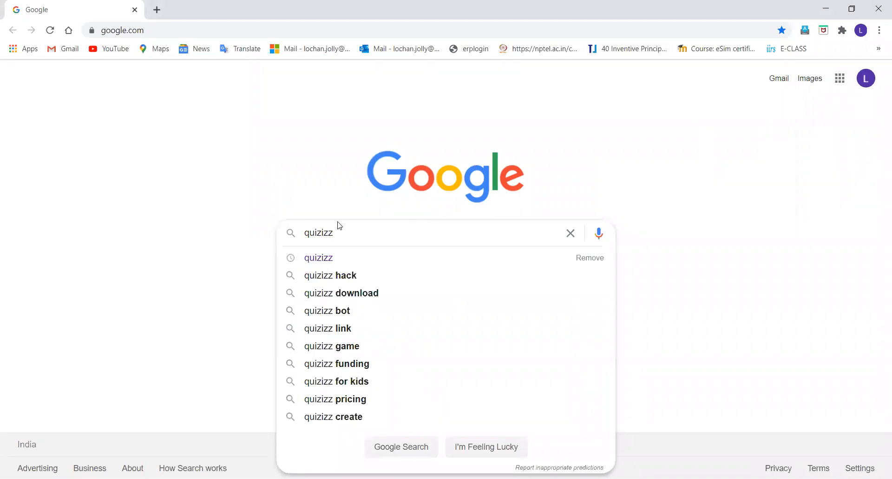
{"action": "left_click", "coordinate": [328, 262]}
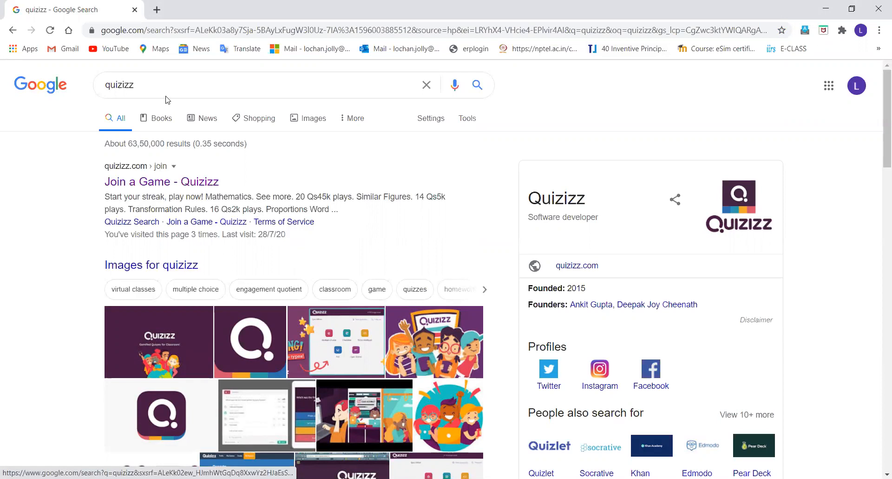
{"action": "left_click", "coordinate": [149, 185]}
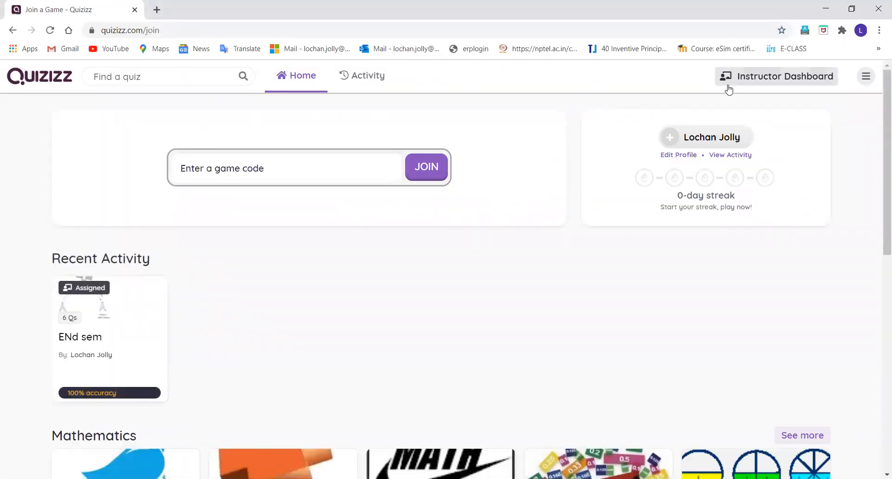
{"action": "left_click", "coordinate": [749, 81]}
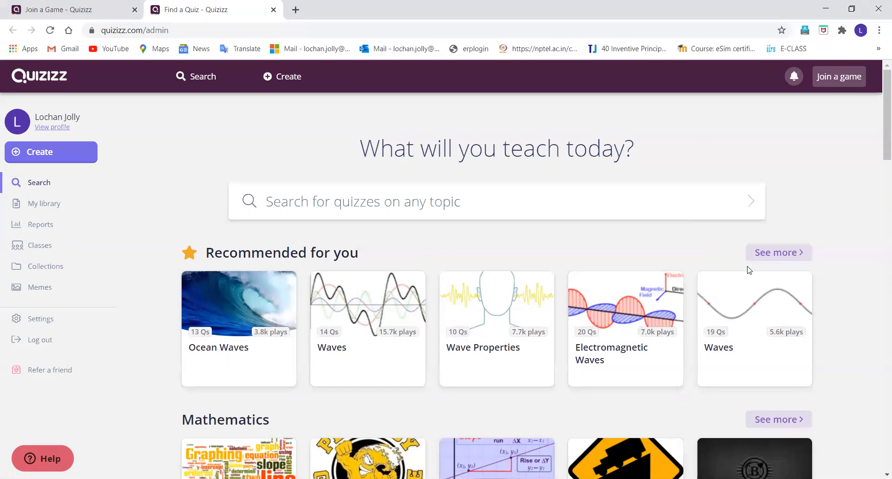
Open the recommended Electromagnetic Waves quiz and try to start it as a live game in Classic mode.
{"action": "left_click", "coordinate": [611, 320]}
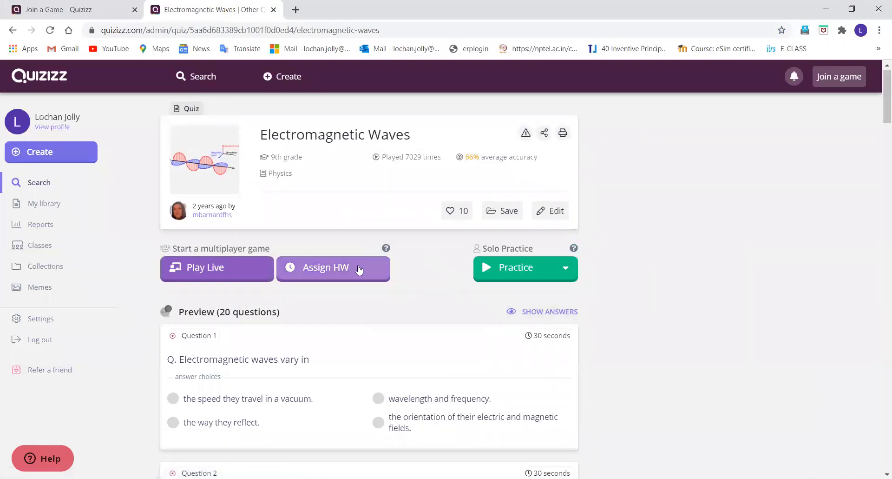
{"action": "left_click", "coordinate": [242, 267]}
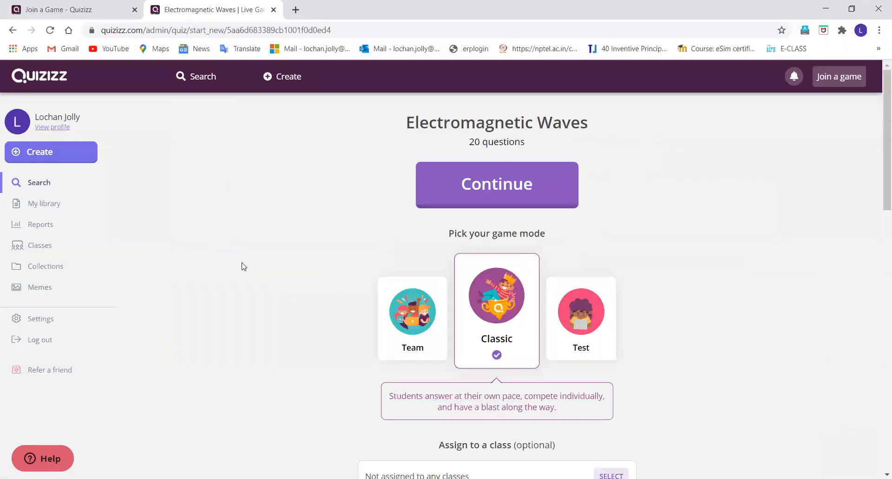
{"action": "left_click", "coordinate": [507, 183]}
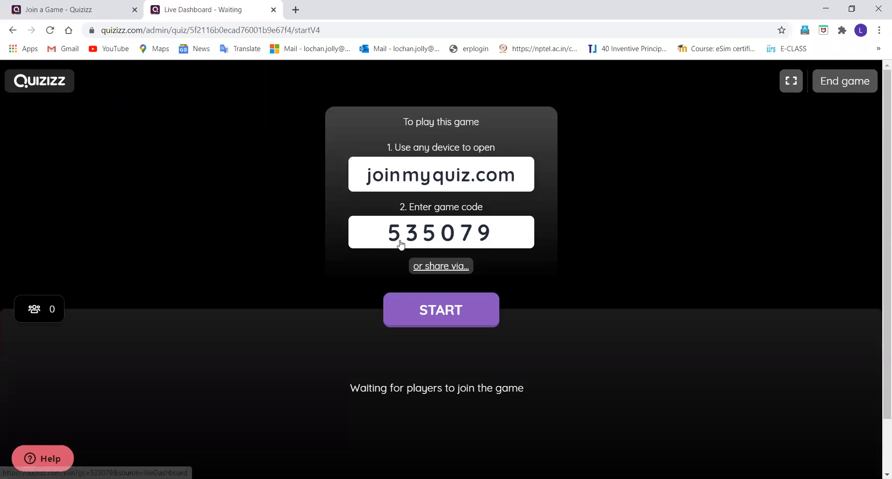
{"action": "left_click", "coordinate": [430, 317]}
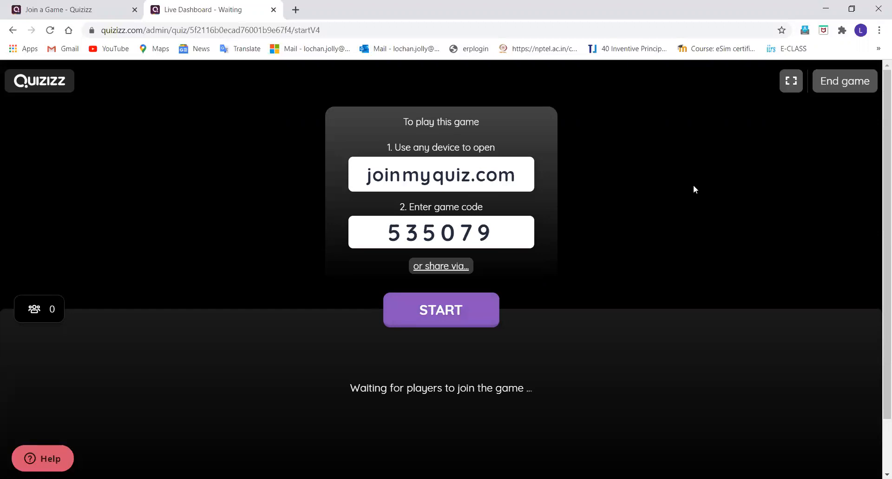
{"action": "left_click", "coordinate": [14, 30]}
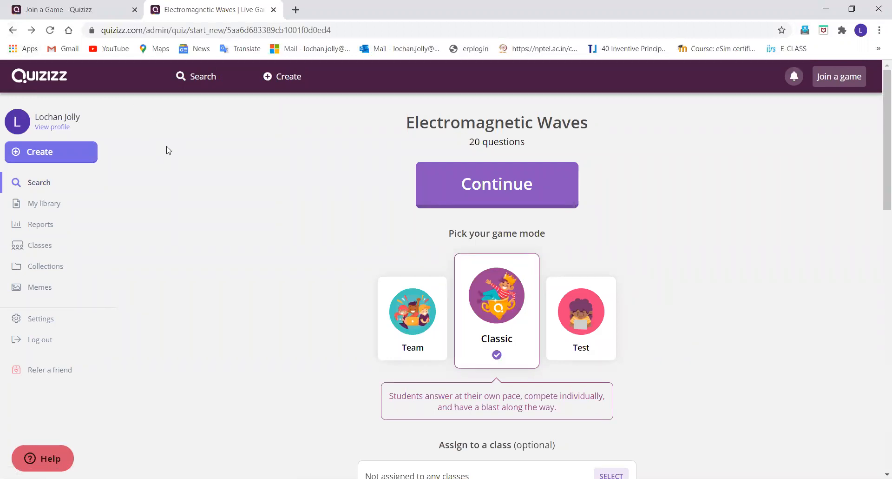
Create a new quiz named ABL with Education as its subject.
{"action": "left_click", "coordinate": [276, 76]}
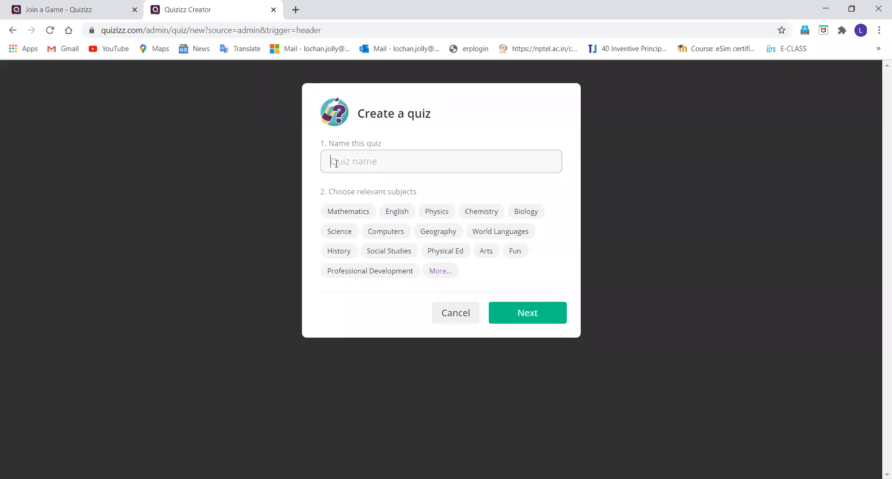
{"action": "left_click", "coordinate": [336, 163]}
{"action": "type", "text": "ABL"}
{"action": "left_click", "coordinate": [450, 274]}
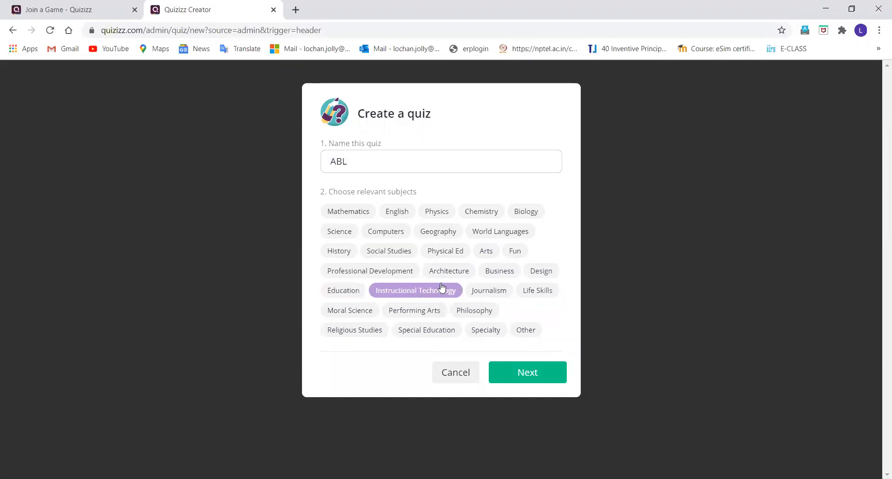
{"action": "left_click", "coordinate": [337, 290]}
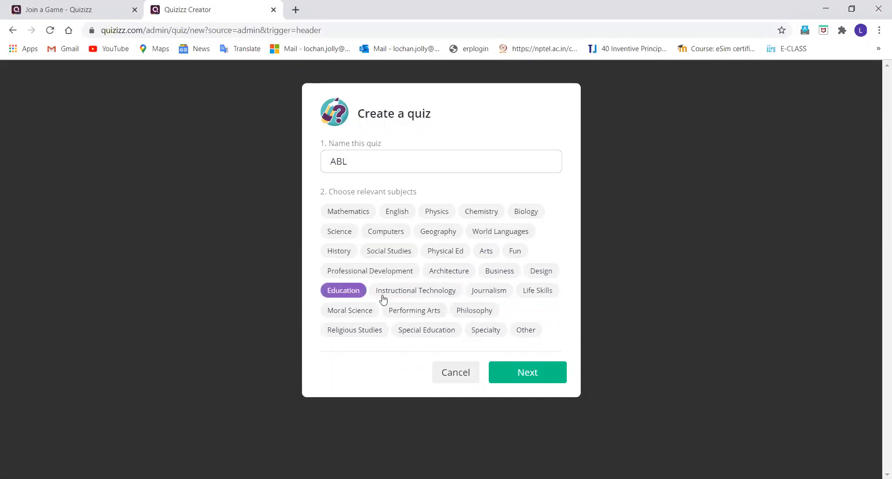
{"action": "left_click", "coordinate": [513, 375]}
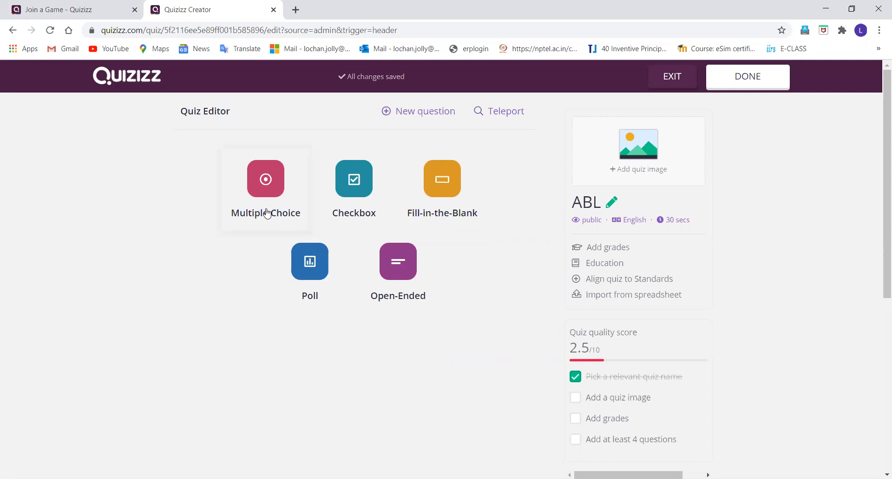
Add a checkbox question with the text "how can find solution".
{"action": "left_click", "coordinate": [357, 187]}
{"action": "left_click", "coordinate": [210, 158]}
{"action": "type", "text": "how can fin"}
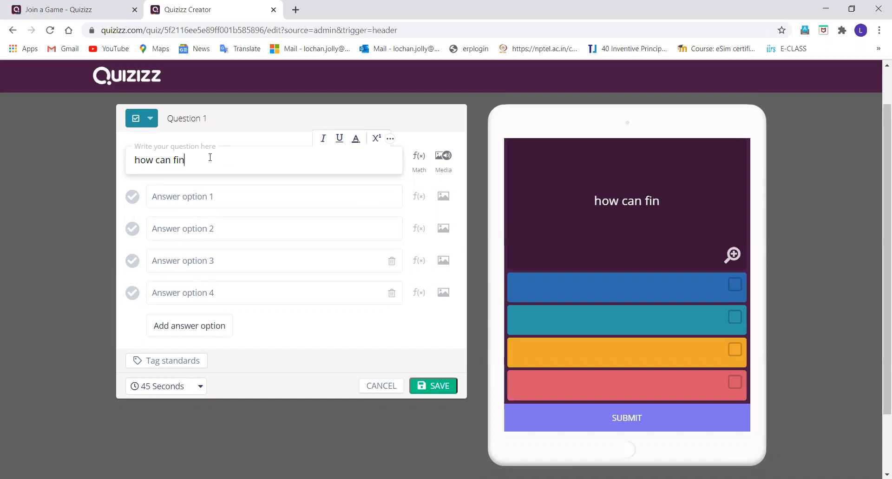
{"action": "type", "text": "d solution"}
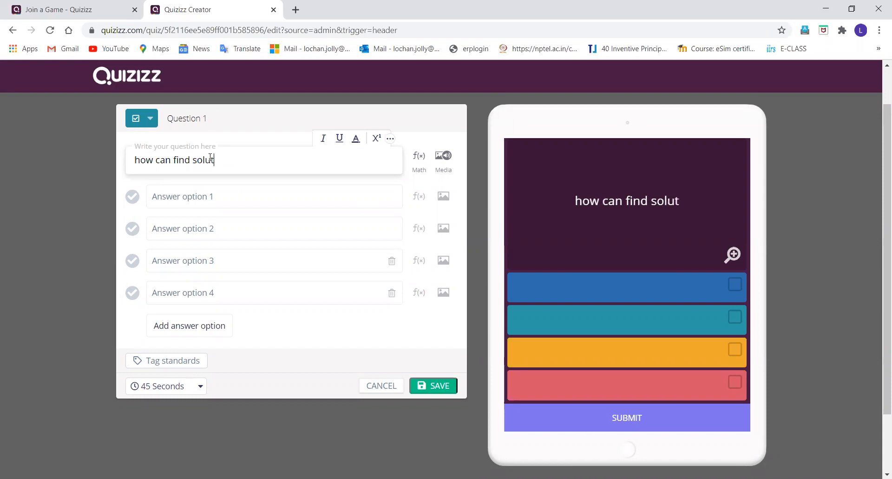
Fill in the four answer options of the checkbox question with brainstorming, discussion, none and both.
{"action": "left_click", "coordinate": [188, 195]}
{"action": "type", "text": "v"}
{"action": "key", "text": "BackSpace"}
{"action": "type", "text": "brains"}
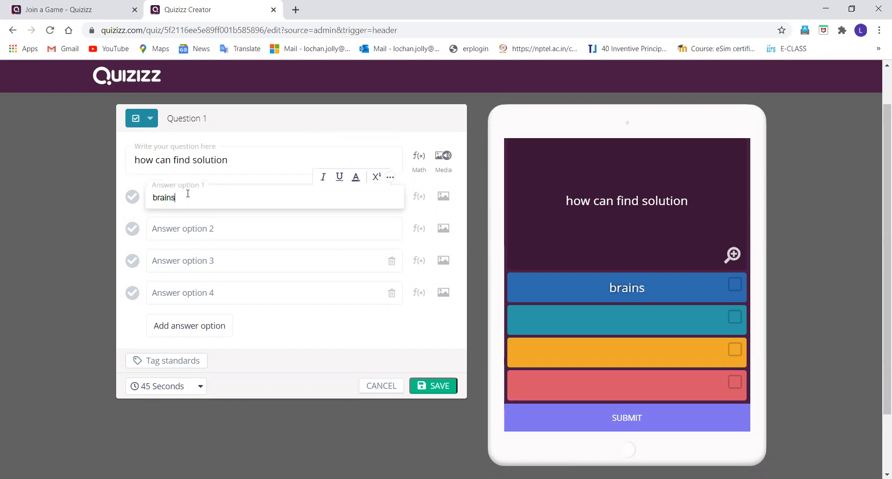
{"action": "type", "text": "torm"}
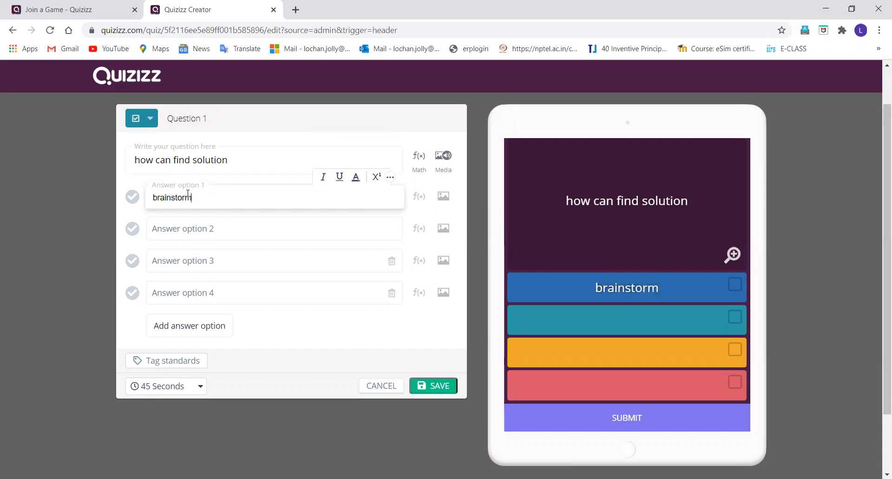
{"action": "type", "text": "ing"}
{"action": "left_click", "coordinate": [182, 232]}
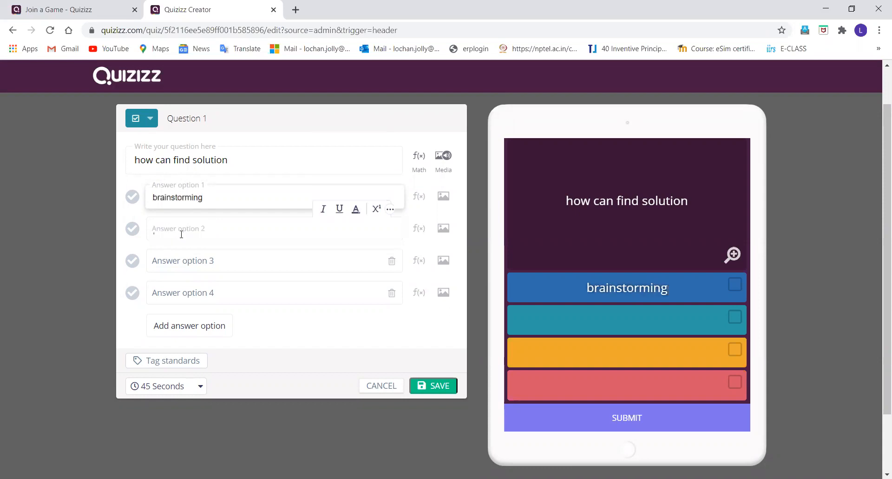
{"action": "type", "text": "discu"}
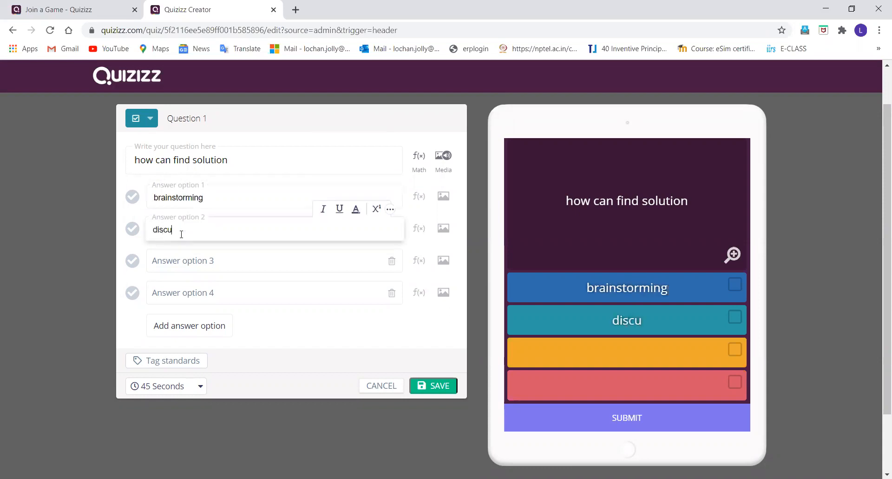
{"action": "type", "text": "ssion"}
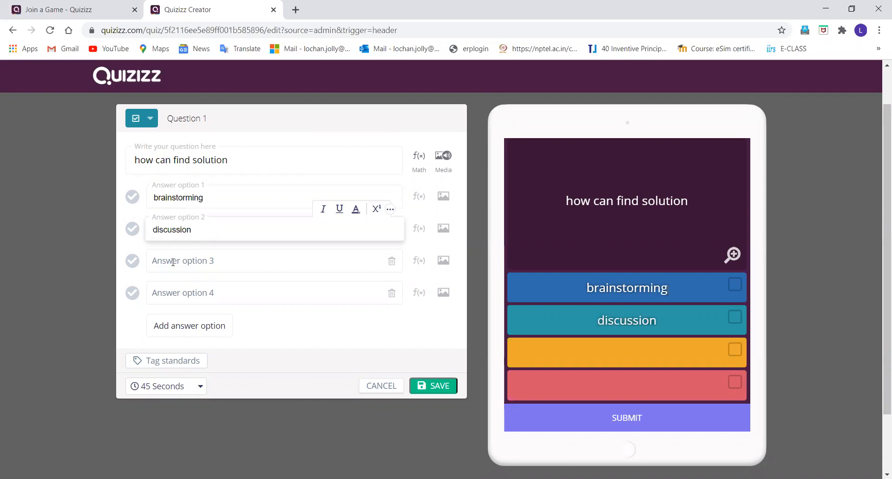
{"action": "left_click", "coordinate": [173, 262]}
{"action": "type", "text": "none"}
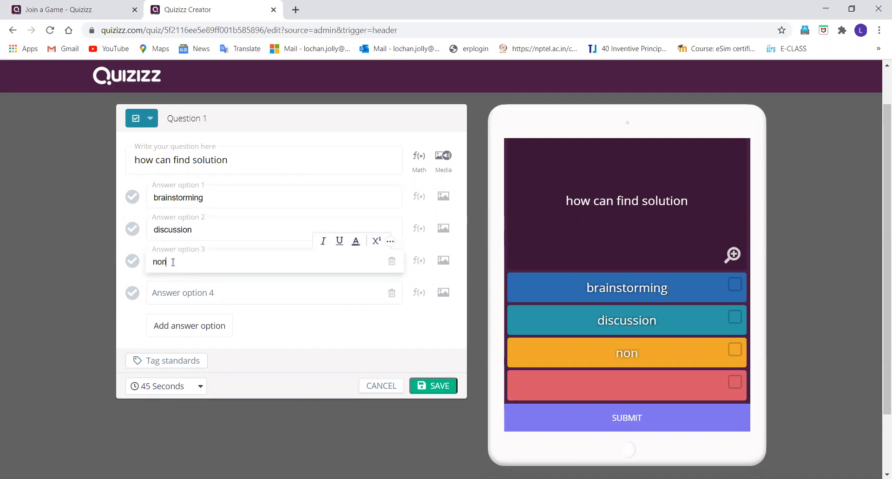
{"action": "left_click", "coordinate": [155, 292]}
{"action": "type", "text": "both"}
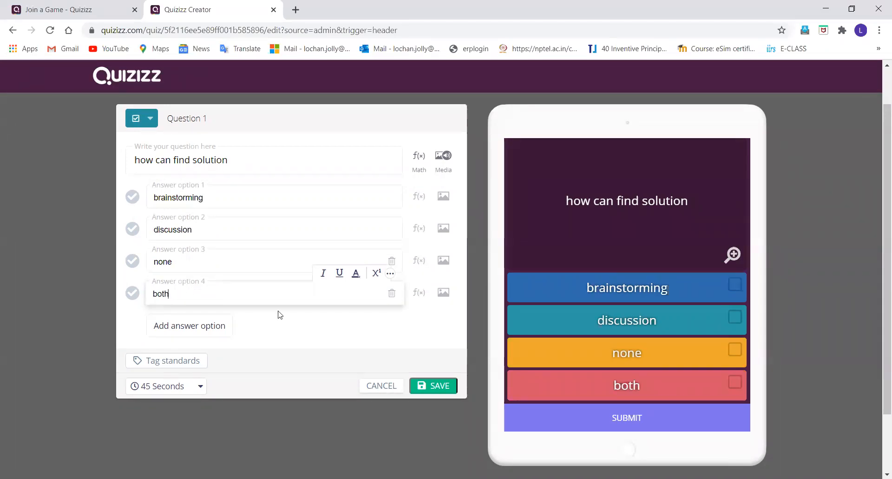
Mark brainstorming, discussion and both as correct answers and save the question.
{"action": "left_click", "coordinate": [436, 385]}
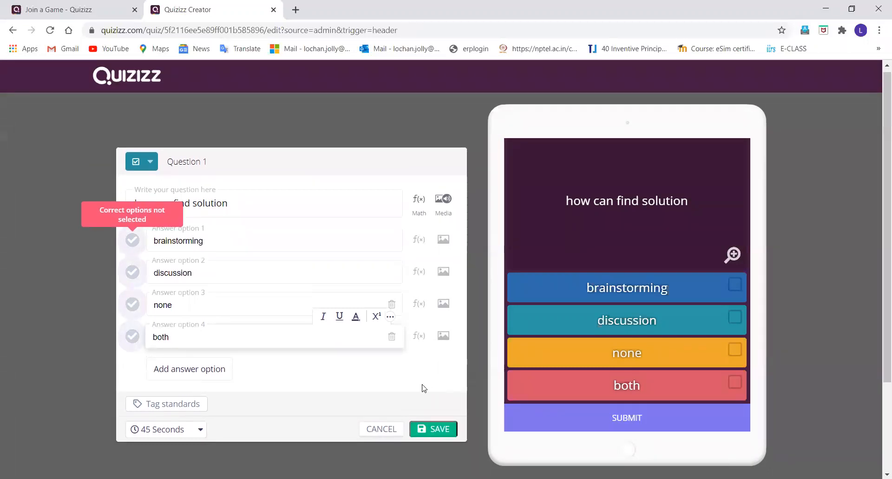
{"action": "left_click", "coordinate": [133, 240]}
{"action": "left_click", "coordinate": [133, 272]}
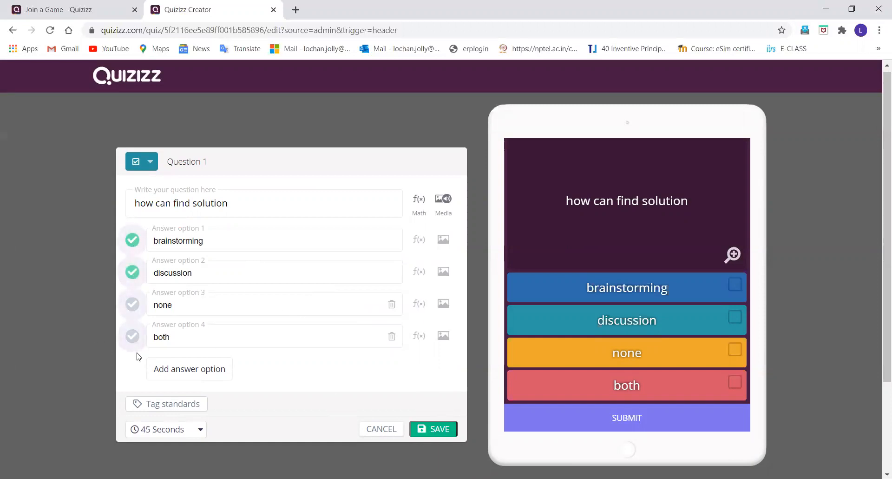
{"action": "left_click", "coordinate": [133, 336]}
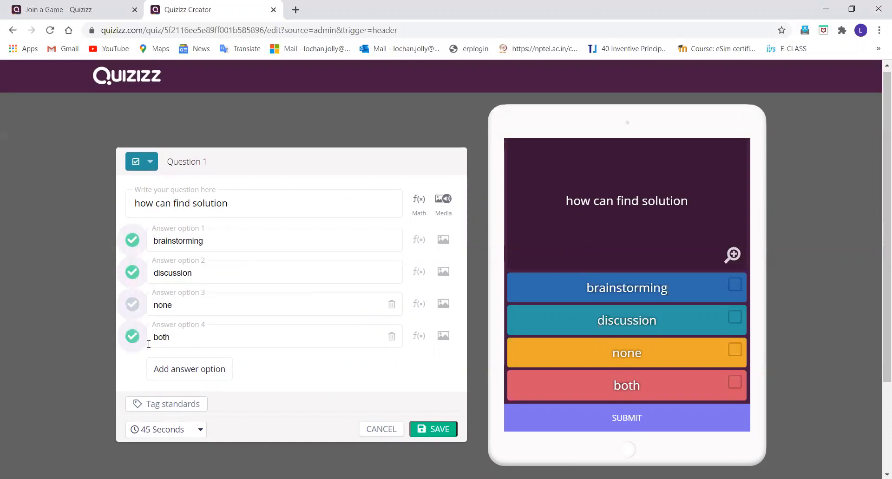
{"action": "left_click", "coordinate": [435, 429]}
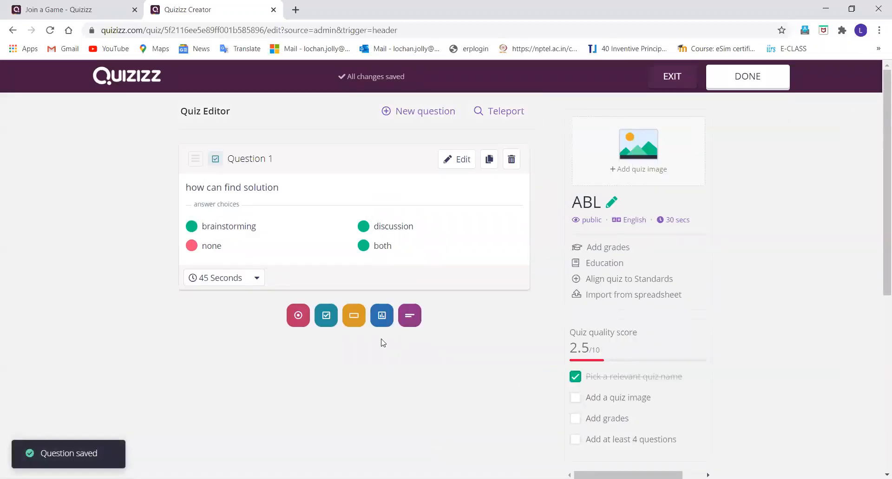
Add a fill-in-the-blank question with the text "engineer is a".
{"action": "left_click", "coordinate": [423, 114]}
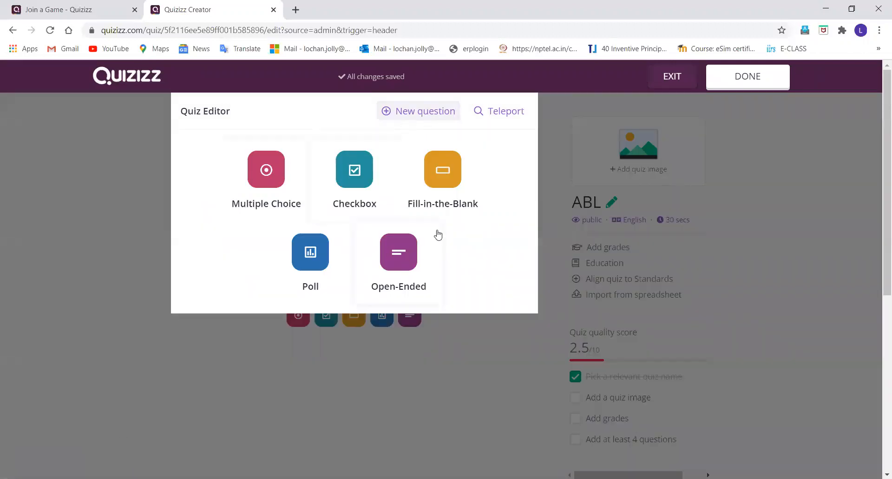
{"action": "left_click", "coordinate": [443, 171]}
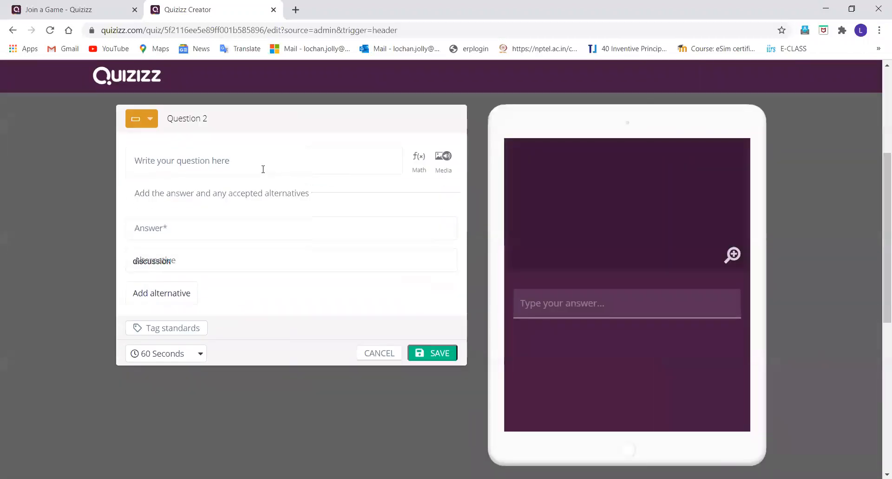
{"action": "left_click", "coordinate": [256, 164]}
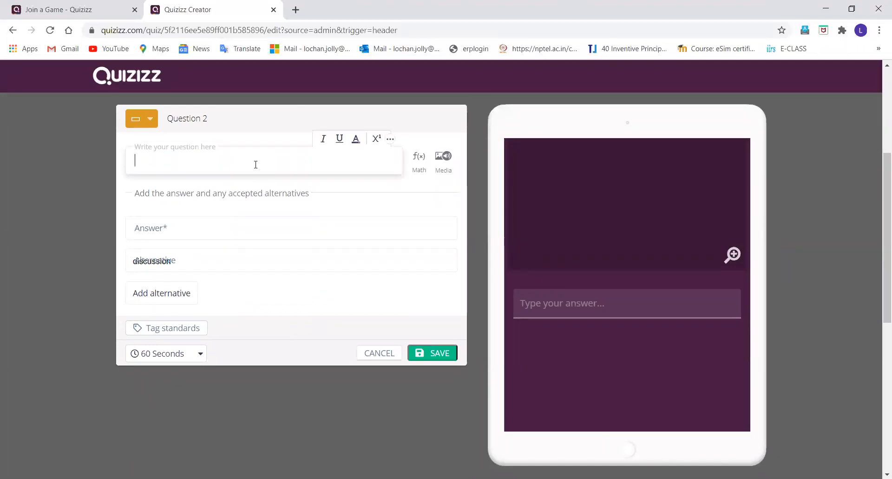
{"action": "type", "text": "eng"}
{"action": "type", "text": "in"}
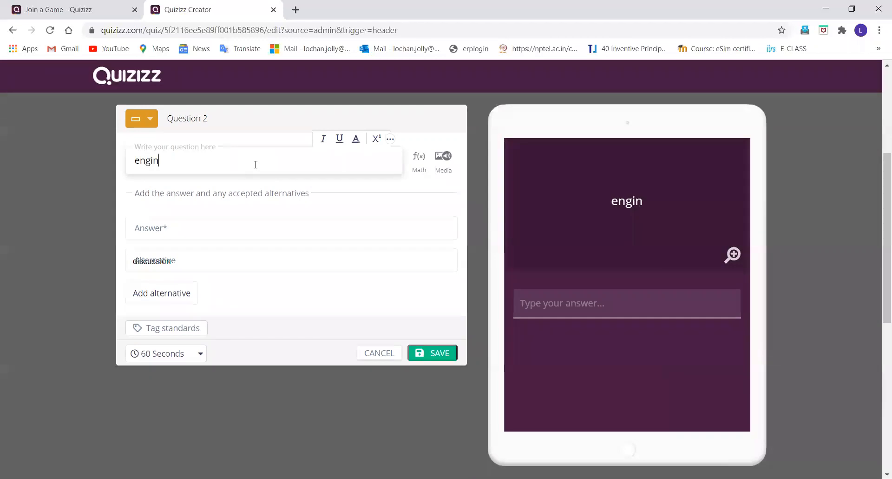
{"action": "type", "text": "eer is a"}
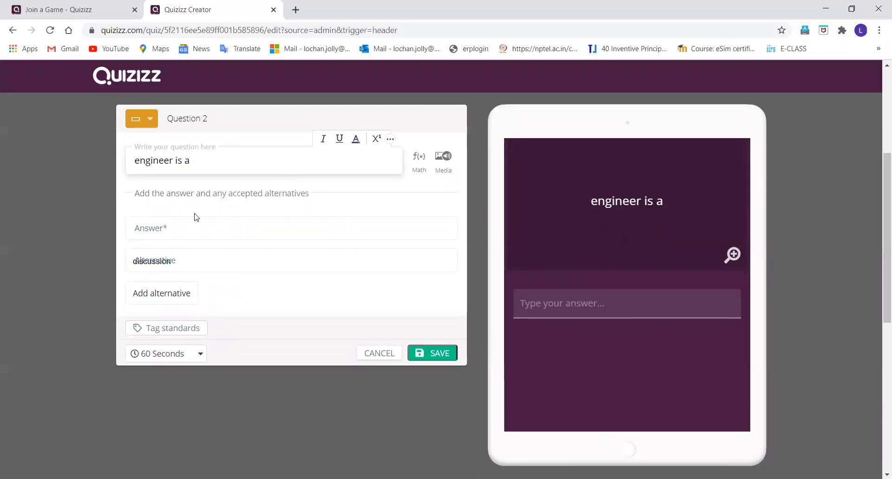
Enter "solution provider" as the answer to the fill-in-the-blank question and save the question.
{"action": "left_click", "coordinate": [169, 228]}
{"action": "type", "text": "solution"}
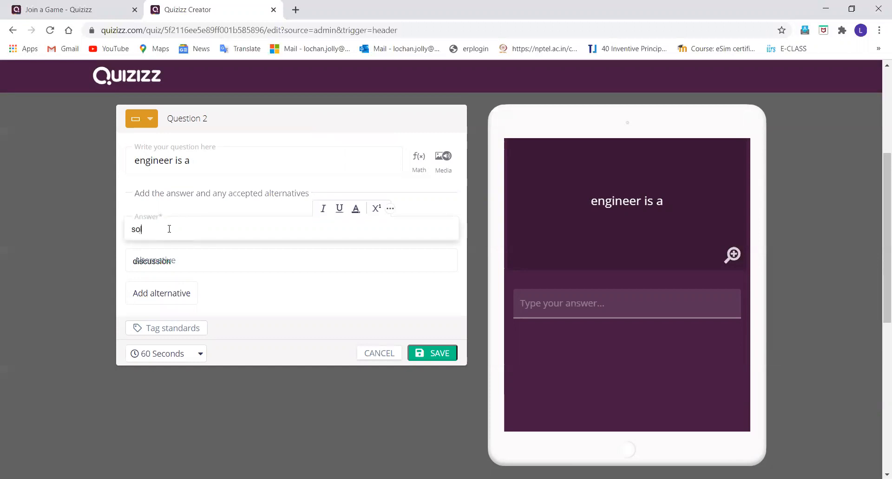
{"action": "type", "text": " provider"}
{"action": "left_click", "coordinate": [425, 354]}
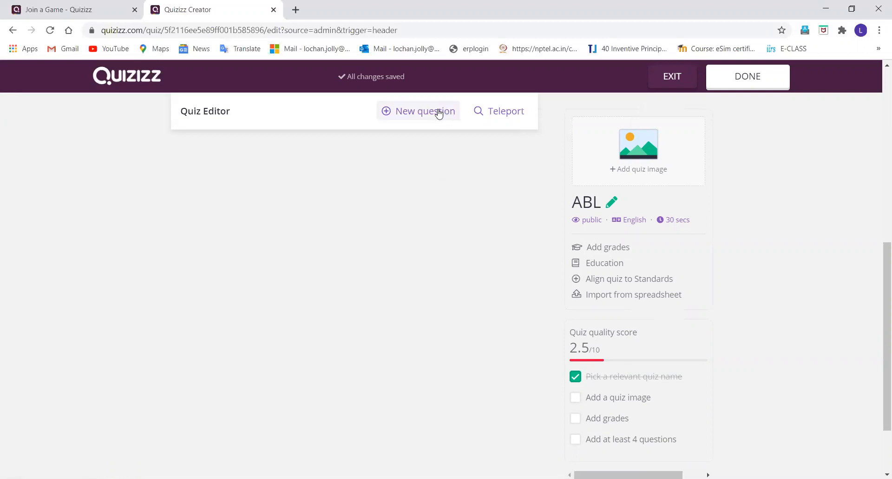
Finish editing the ABL quiz, set its starting grade to 4th in the quiz details, and save them.
{"action": "left_click", "coordinate": [753, 78]}
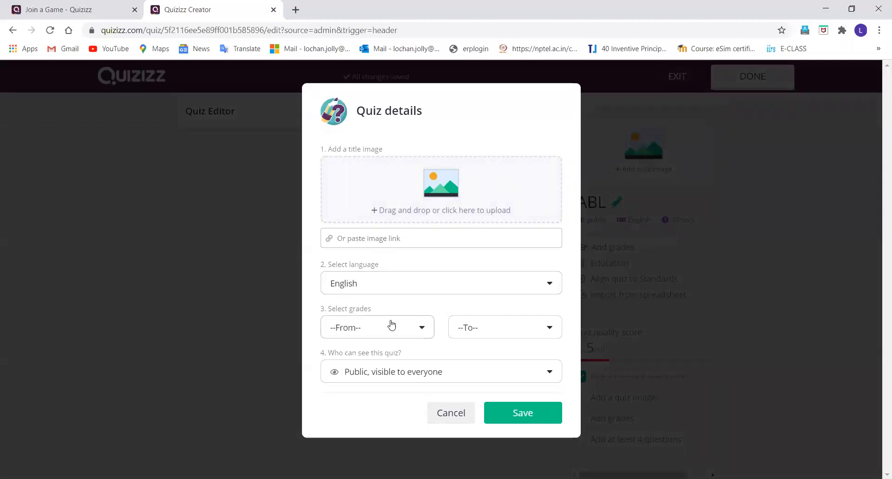
{"action": "left_click", "coordinate": [421, 332]}
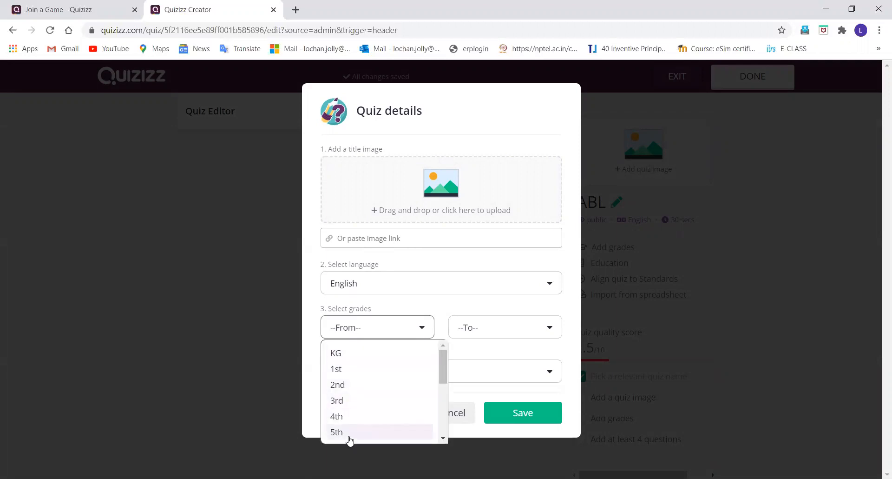
{"action": "left_click", "coordinate": [568, 350]}
{"action": "left_click", "coordinate": [422, 332]}
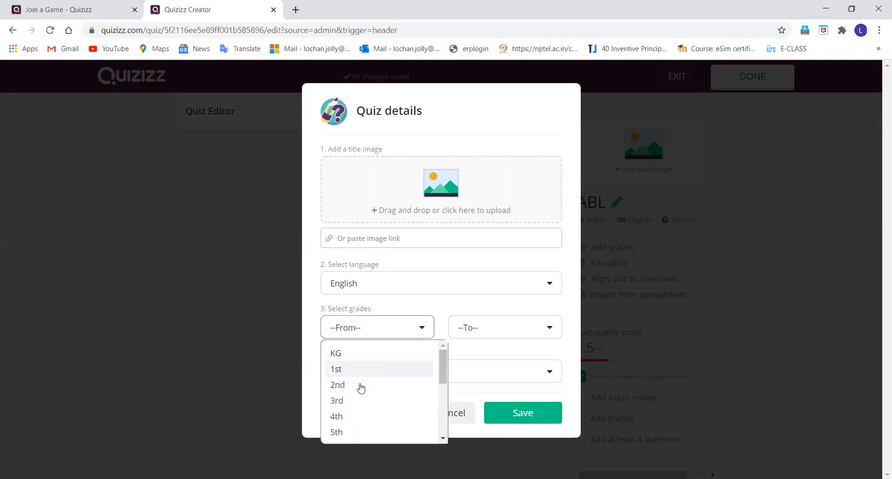
{"action": "left_click", "coordinate": [338, 417]}
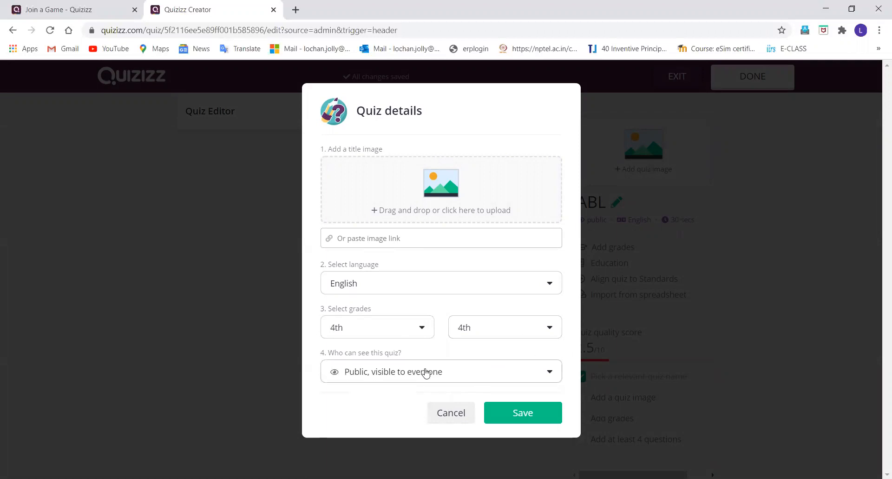
{"action": "left_click", "coordinate": [518, 414]}
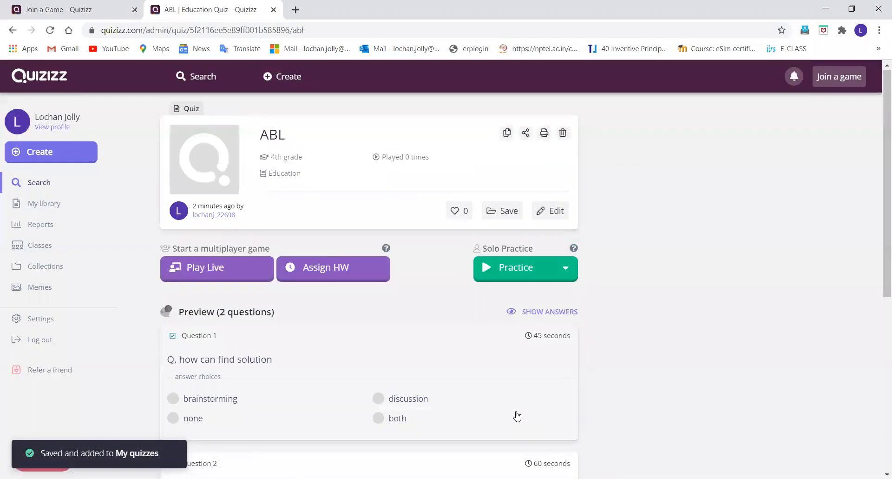
Open a live game of the ABL quiz in Classic mode, and end the game from its waiting lobby.
{"action": "left_click", "coordinate": [223, 269]}
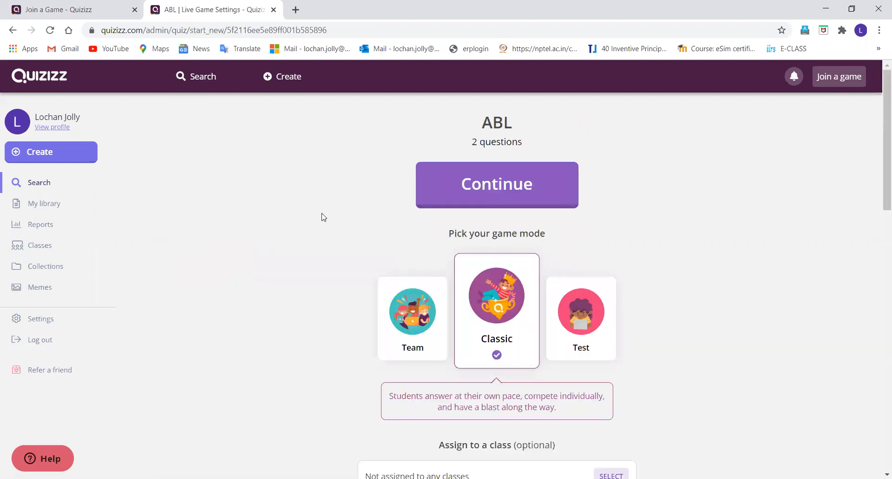
{"action": "left_click", "coordinate": [476, 182]}
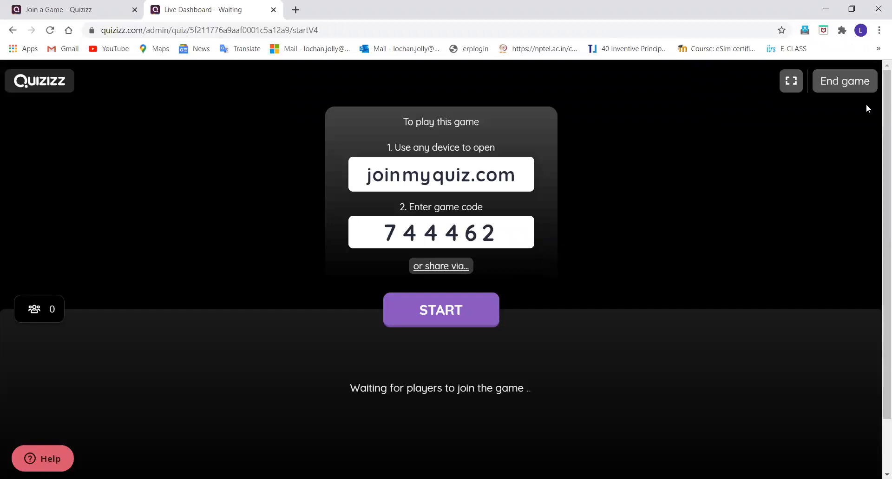
{"action": "left_click", "coordinate": [858, 82]}
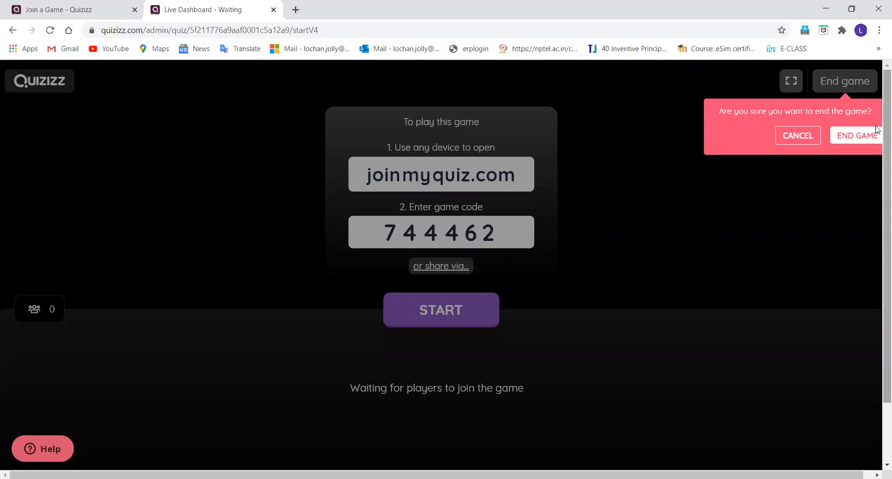
{"action": "left_click", "coordinate": [858, 137]}
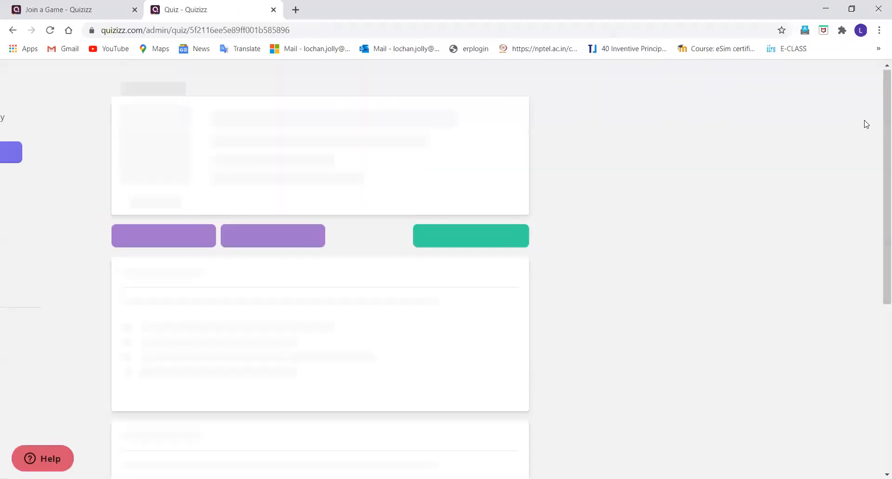